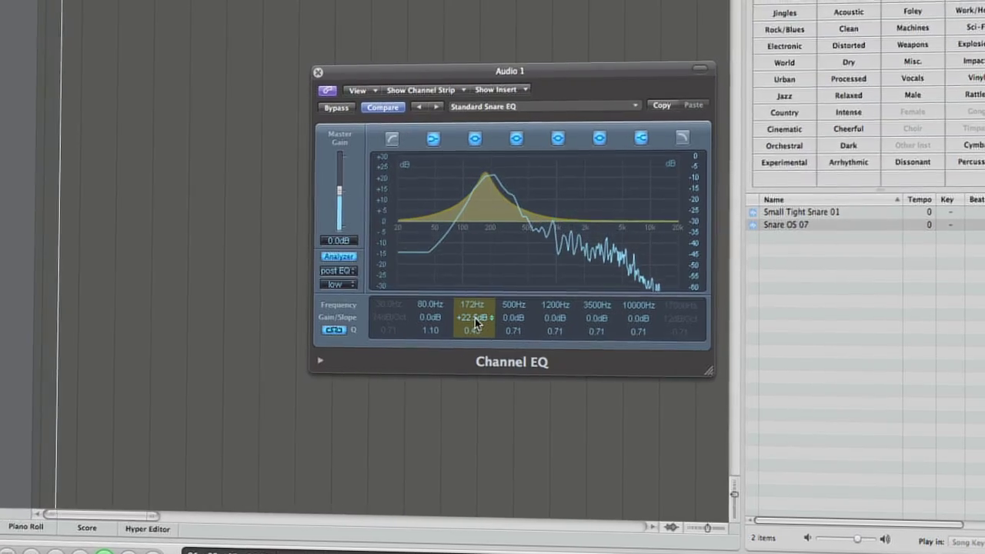
Step: Cut 172Hz to -5.5 dB, set band Qs to 1.50 and 1.70, and boost a tall peak near 1020Hz
left_click_drag(466, 320, 469, 366)
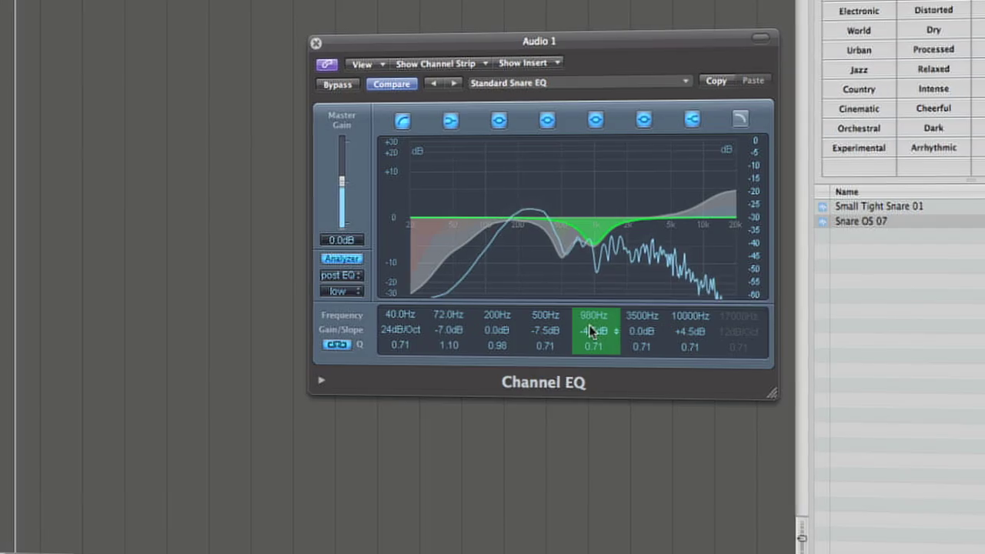
left_click_drag(596, 348, 595, 327)
left_click_drag(538, 347, 492, 320)
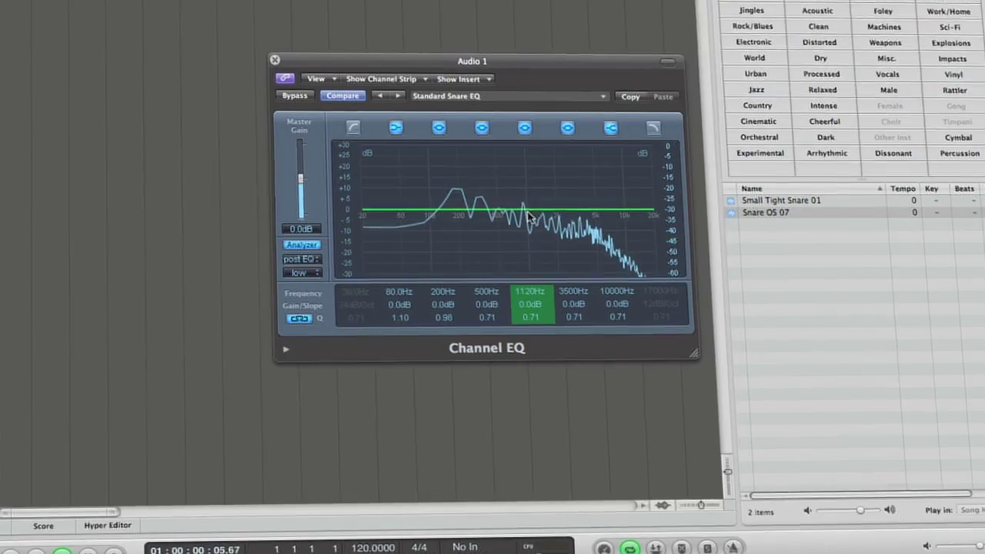
left_click_drag(529, 218, 530, 174)
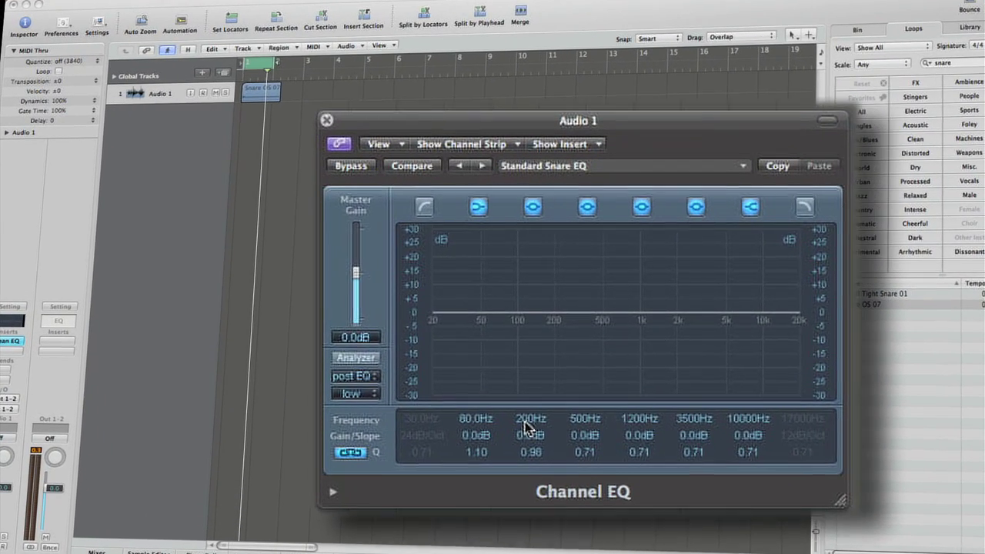
Step: Set band 3's frequency to 174Hz
double_click(526, 422)
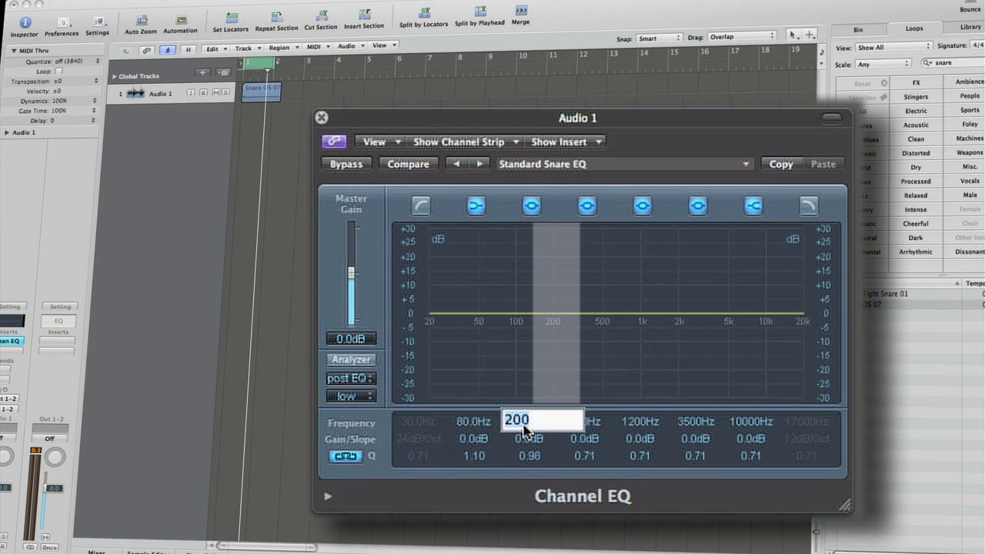
type("174")
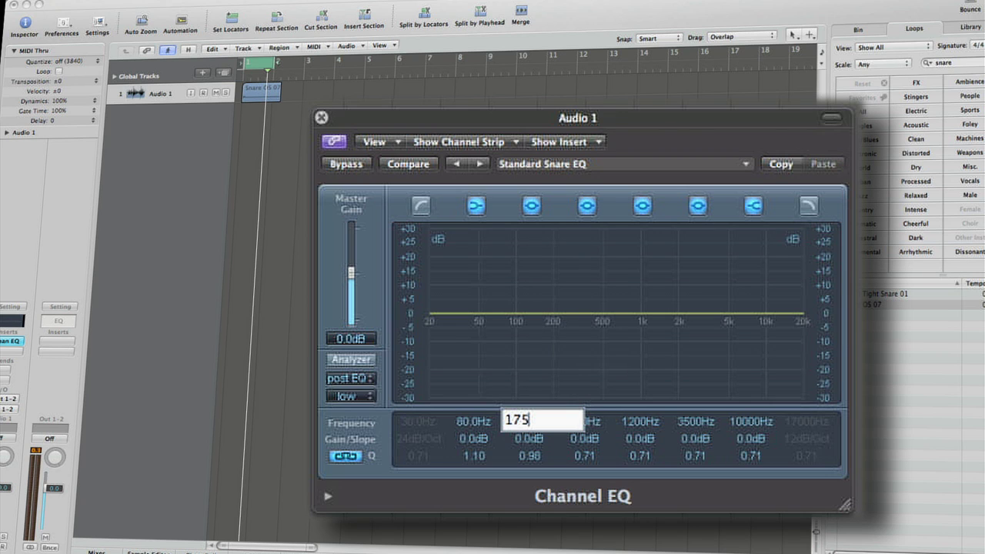
key("BackSpace")
type("4")
key("Return")
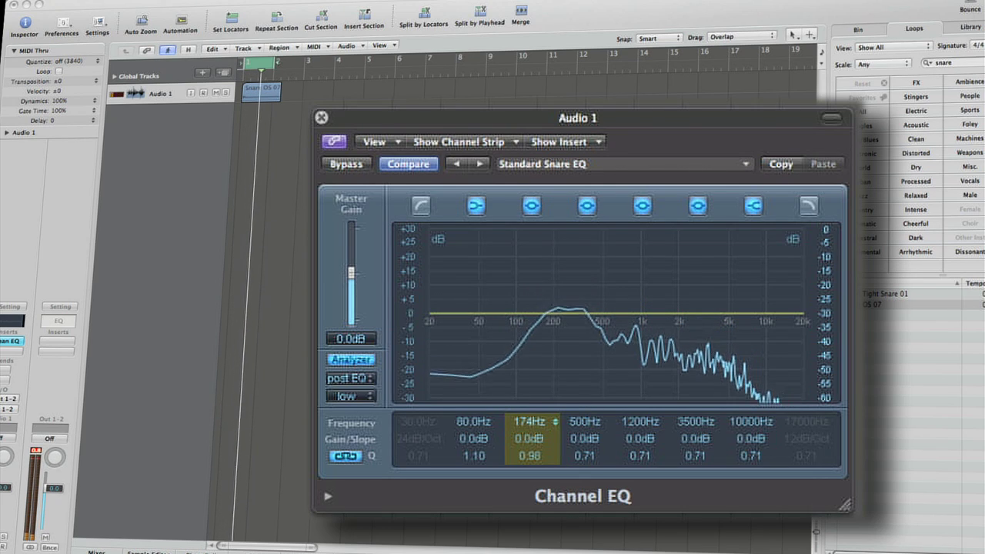
Step: Boost band 3 and sweep it upward to around 205Hz with a wider Q
left_click_drag(528, 438, 525, 434)
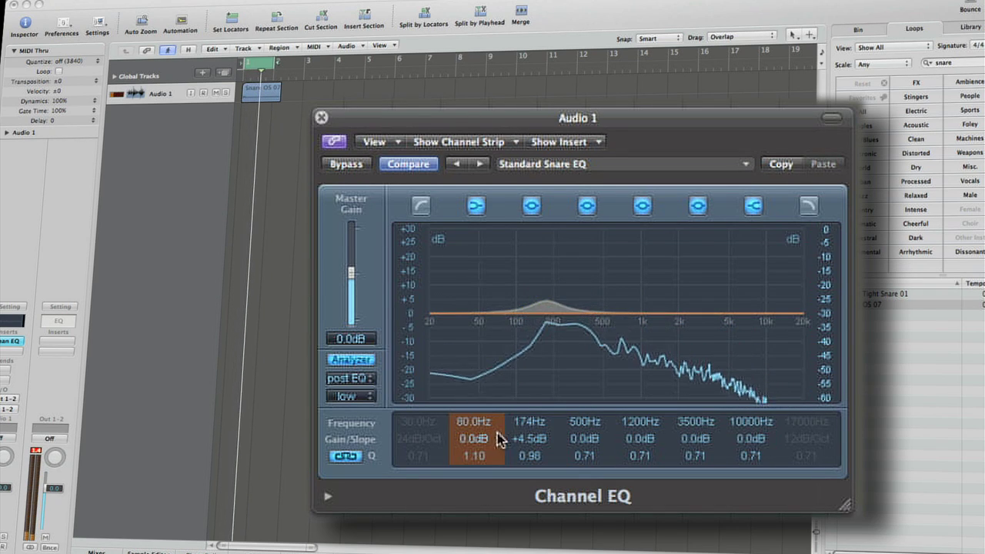
left_click_drag(523, 444, 528, 408)
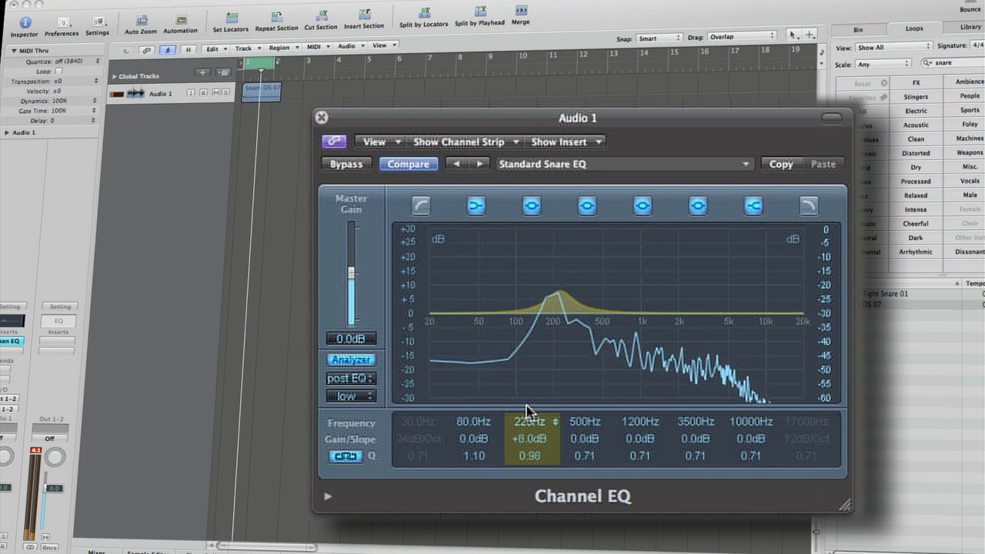
left_click_drag(528, 455, 530, 435)
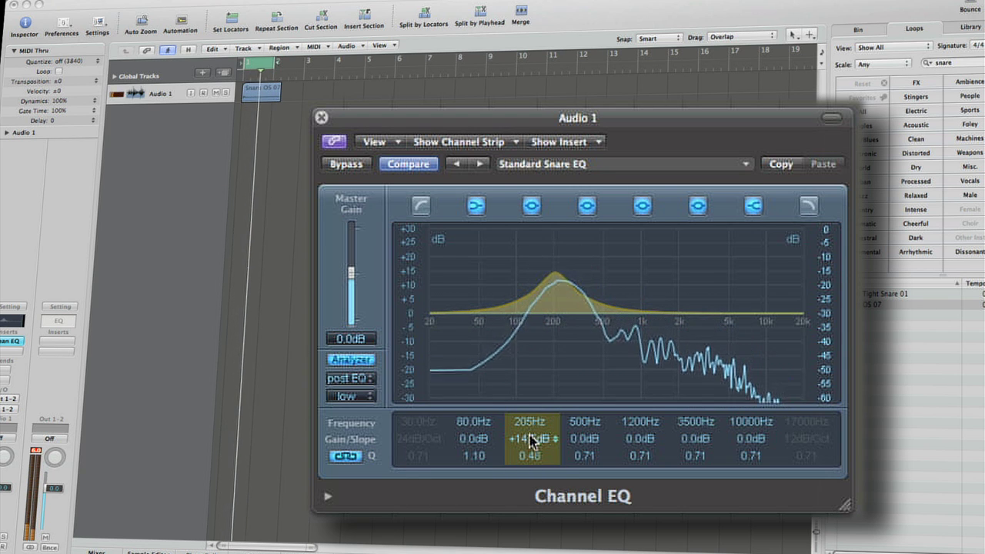
mouse_move(529, 433)
left_mouse_down()
mouse_move(531, 470)
mouse_move(530, 409)
mouse_move(532, 433)
left_mouse_up()
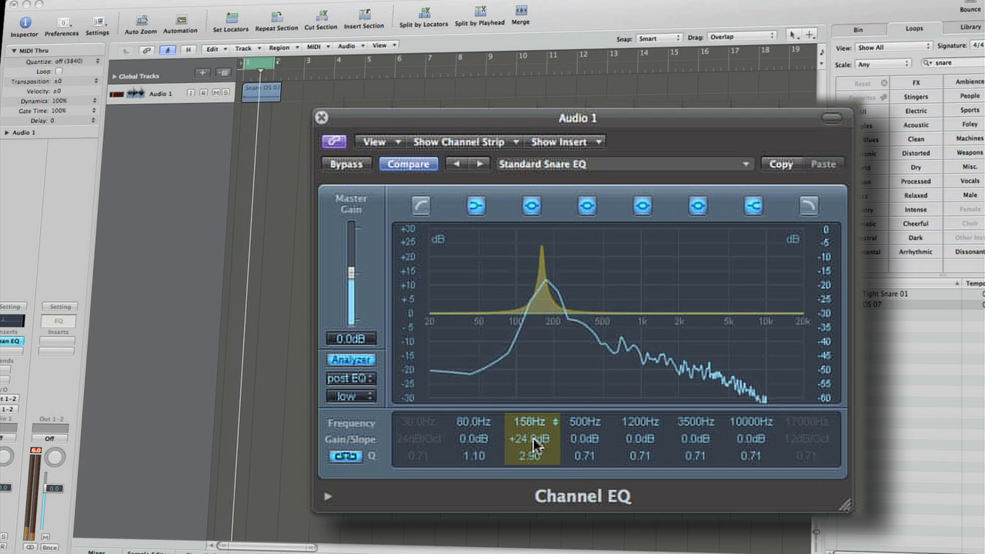
Step: Carve a deep, 0.10-Q cut at 215Hz, then boost the band near 1020Hz
left_click(531, 207)
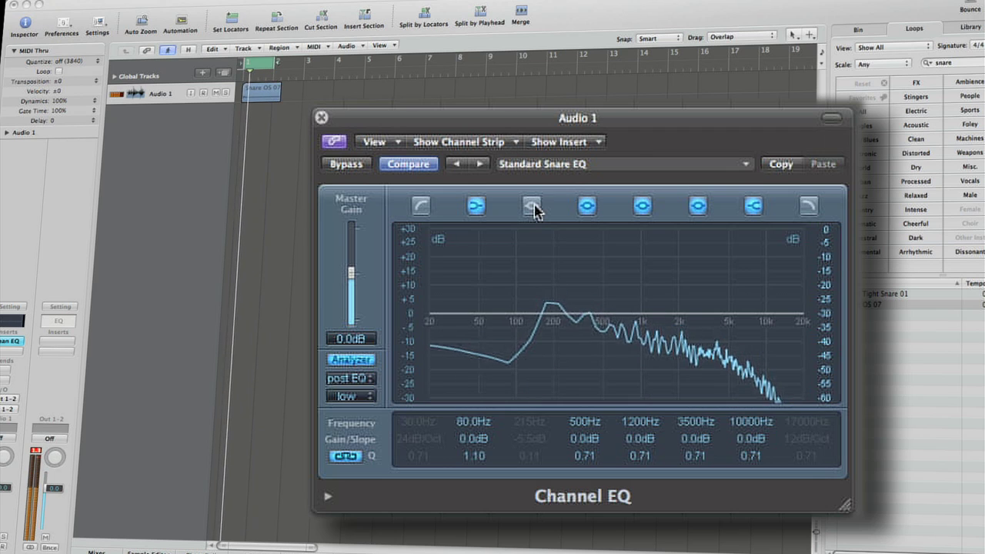
left_click(533, 206)
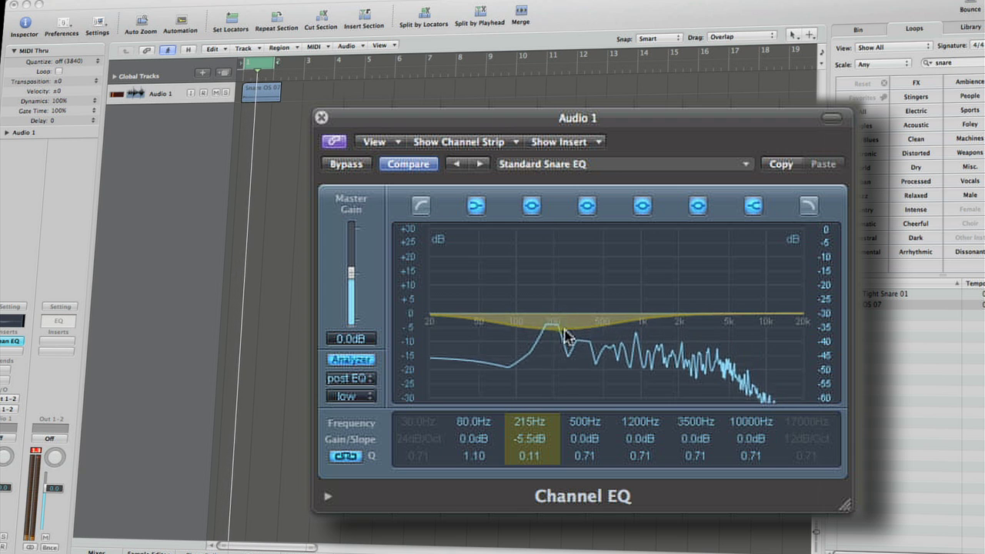
left_click_drag(562, 331, 562, 354)
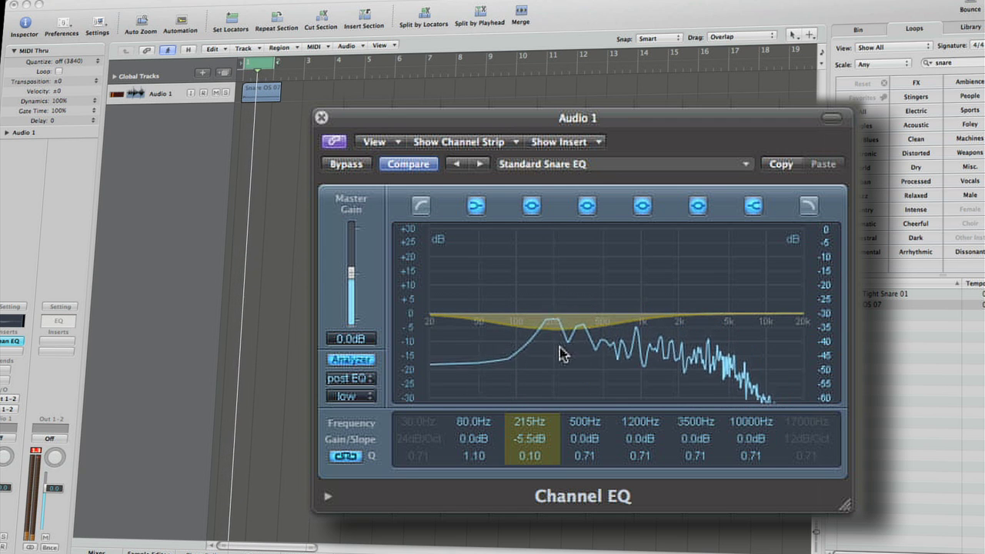
left_click_drag(531, 438, 527, 474)
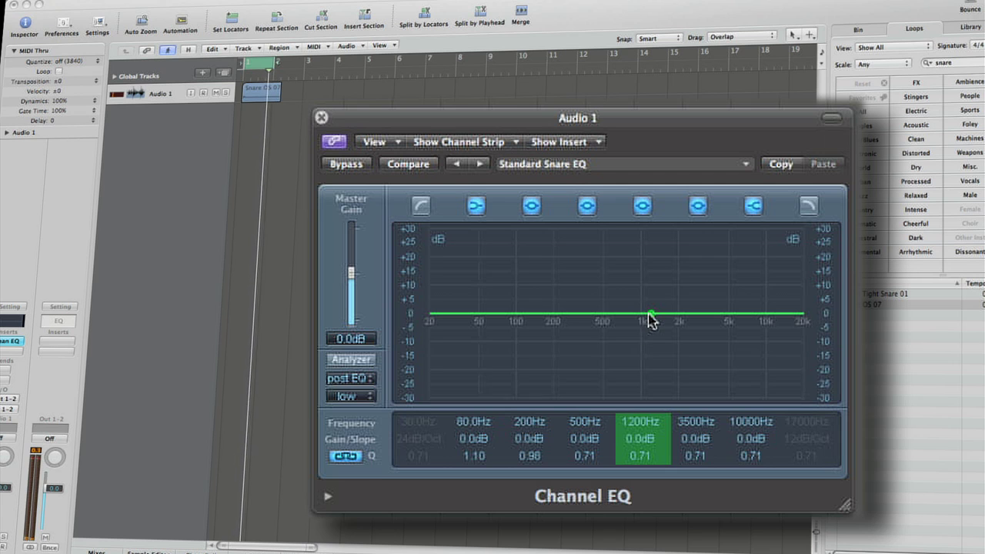
left_click_drag(651, 318, 648, 286)
Step: With the Analyzer on, cut band 5 by 10 dB at 860Hz and retune band 4 to 425Hz
left_click(351, 359)
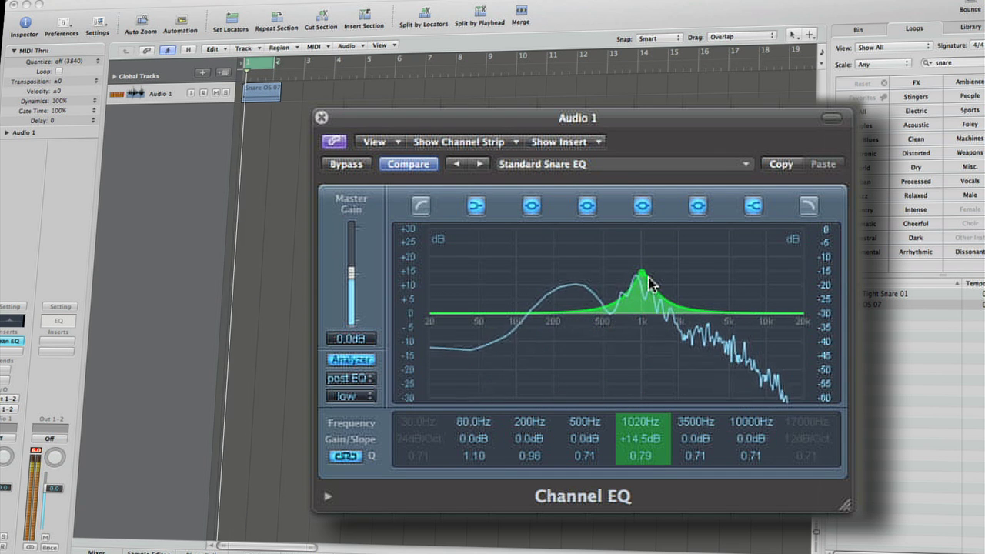
left_click(409, 164)
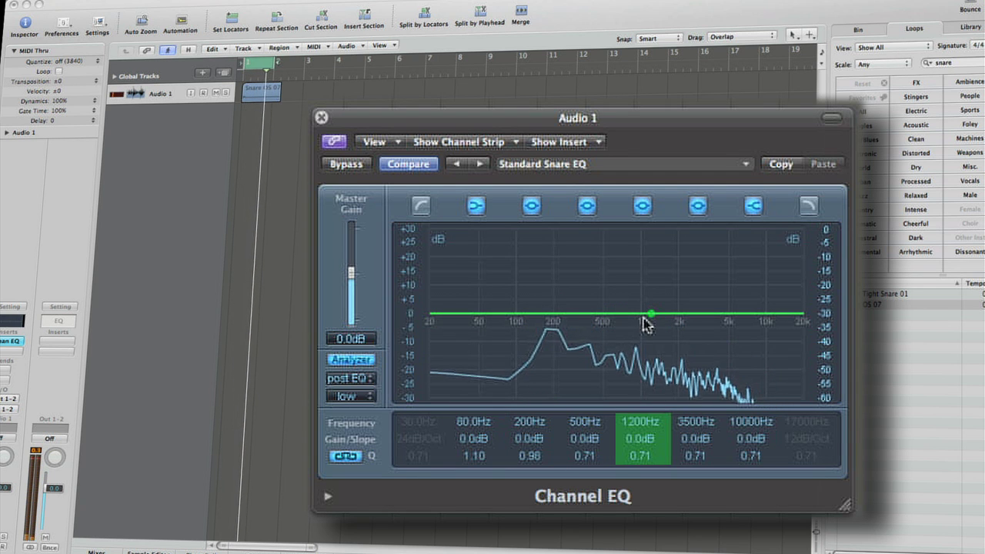
left_click_drag(645, 324, 634, 301)
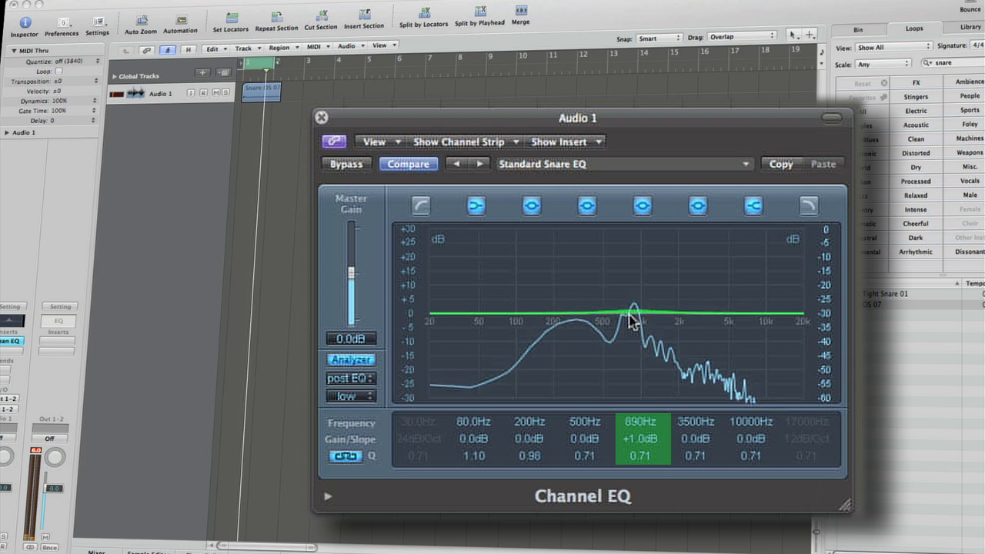
left_click_drag(629, 335, 629, 348)
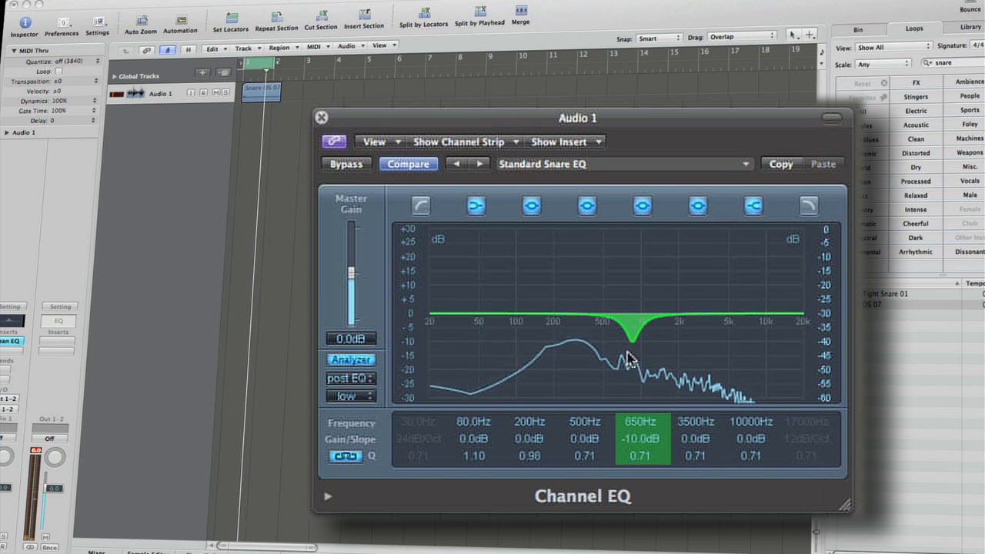
double_click(585, 422)
type("4")
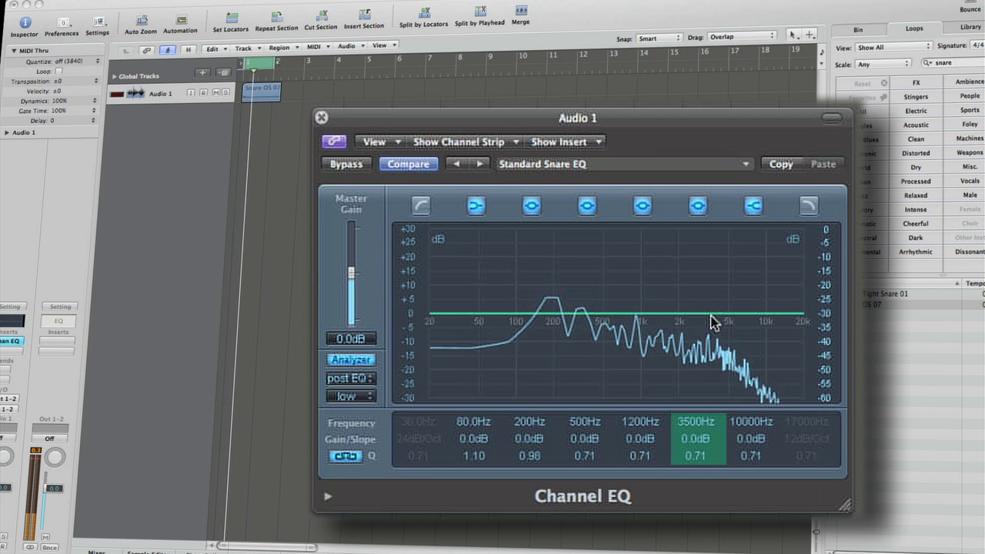
Step: Boost the band near 1800Hz by 5.5 dB, then turn it into a wide 7.5dB dip at 2000Hz
left_click_drag(714, 322, 686, 306)
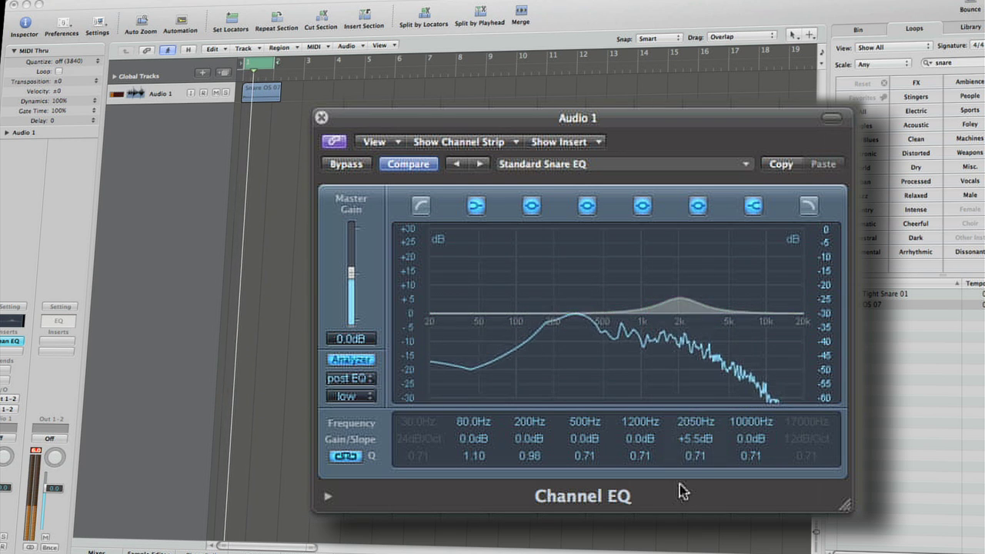
left_click_drag(708, 457, 698, 421)
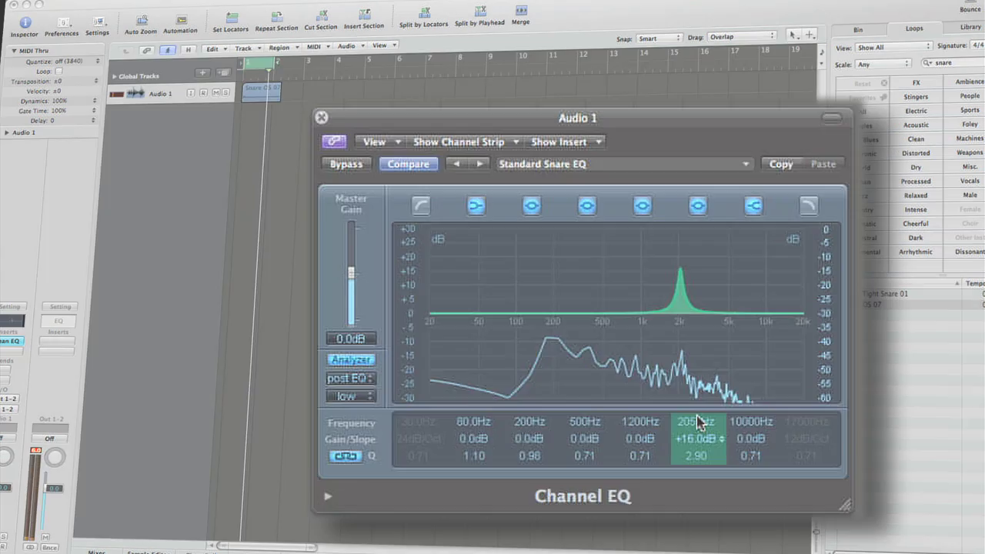
left_click_drag(680, 271, 680, 355)
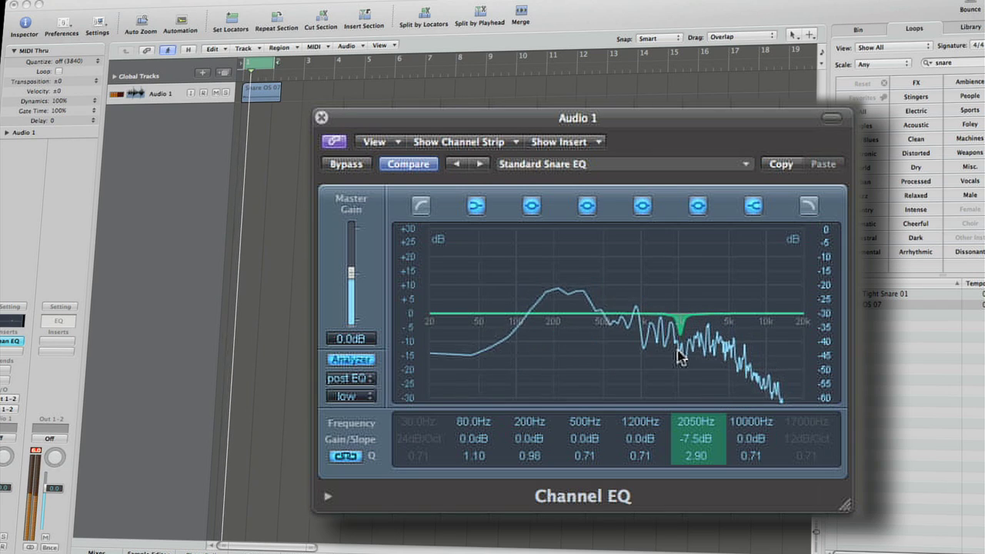
left_click_drag(697, 451, 700, 481)
left_click_drag(681, 347, 731, 314)
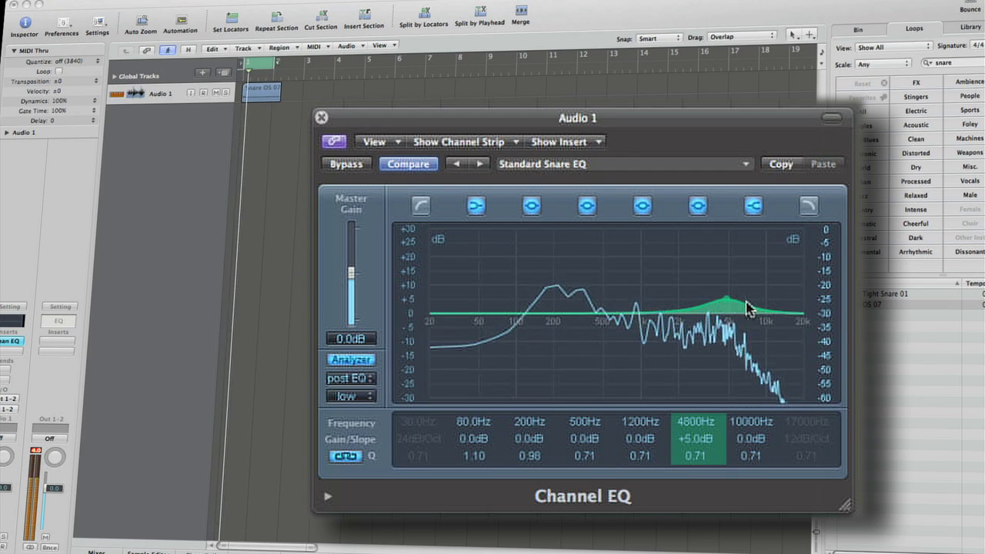
Step: Flatten the high shelf near 10400Hz and turn the widened 4800Hz band into a cut near 5100Hz
left_click_drag(748, 309, 751, 312)
left_click_drag(703, 454, 702, 482)
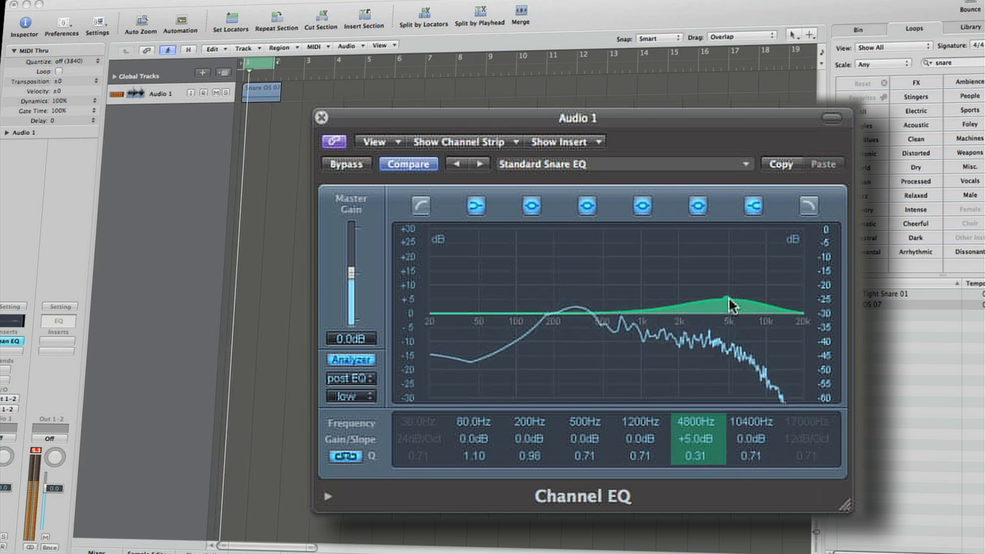
left_click_drag(732, 305, 741, 343)
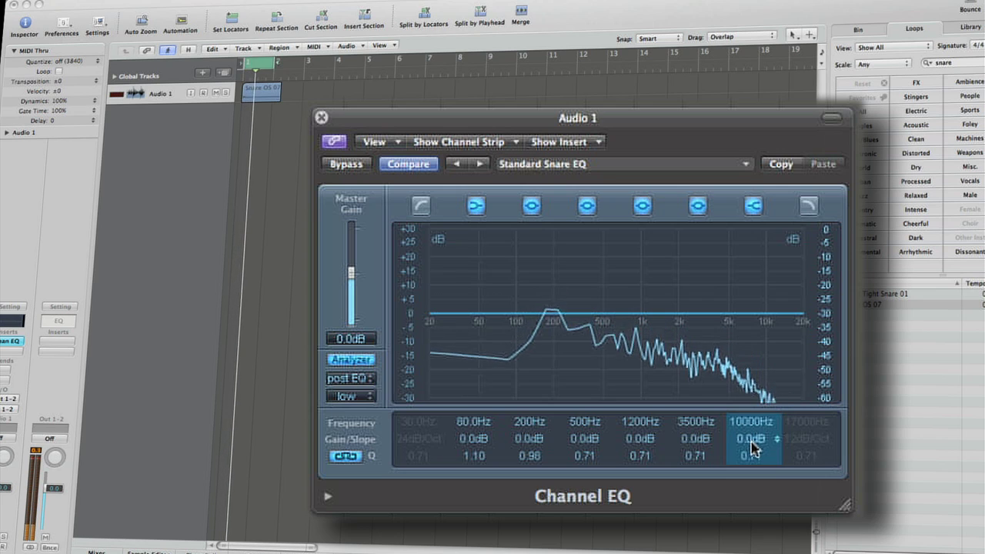
Step: Boost the 10000Hz high shelf to +15.5dB, then pull it down to a -9.5dB cut
left_click_drag(753, 446, 757, 421)
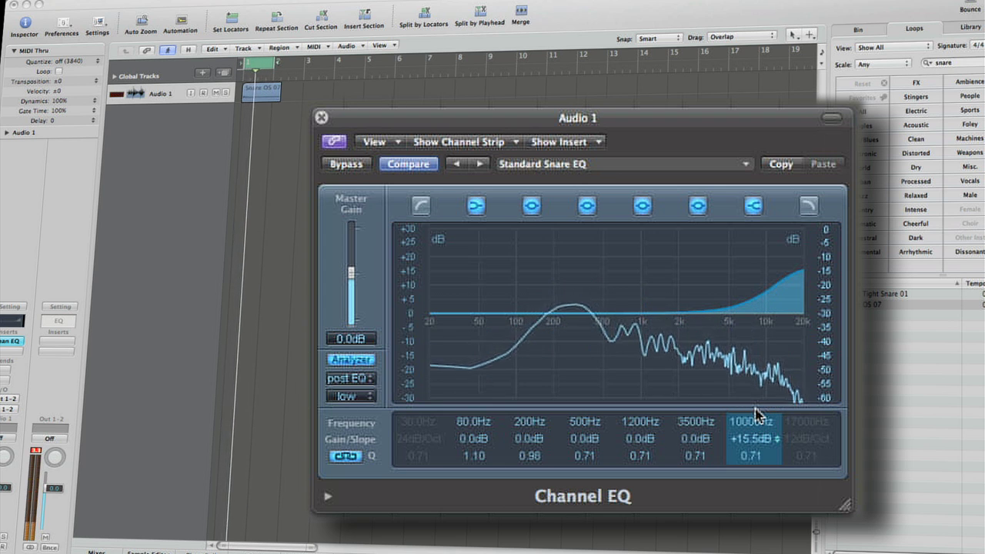
left_click_drag(758, 415, 761, 470)
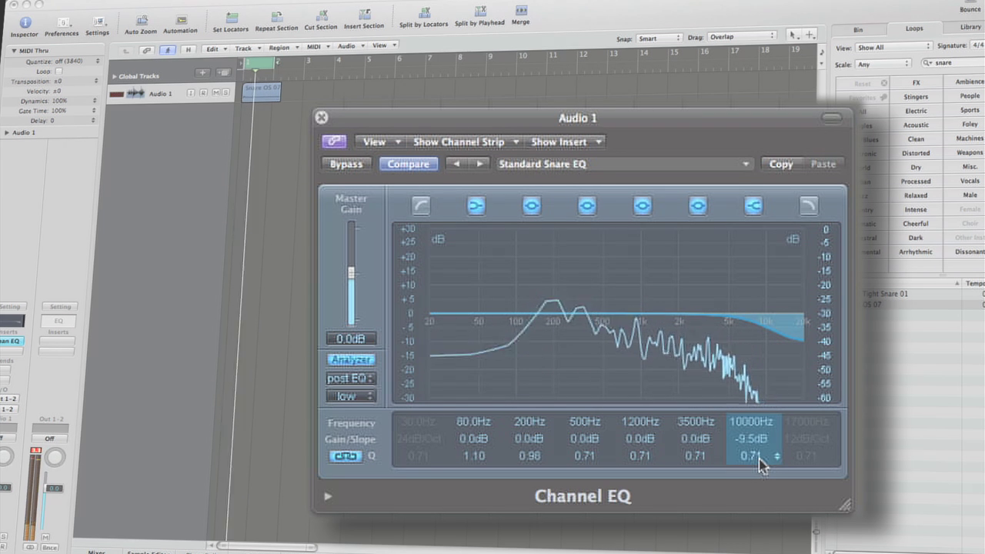
Step: Reset the 10000Hz shelf, set a -7.0dB low shelf at 120Hz, and add a 40Hz low cut
left_click(751, 439, "alt")
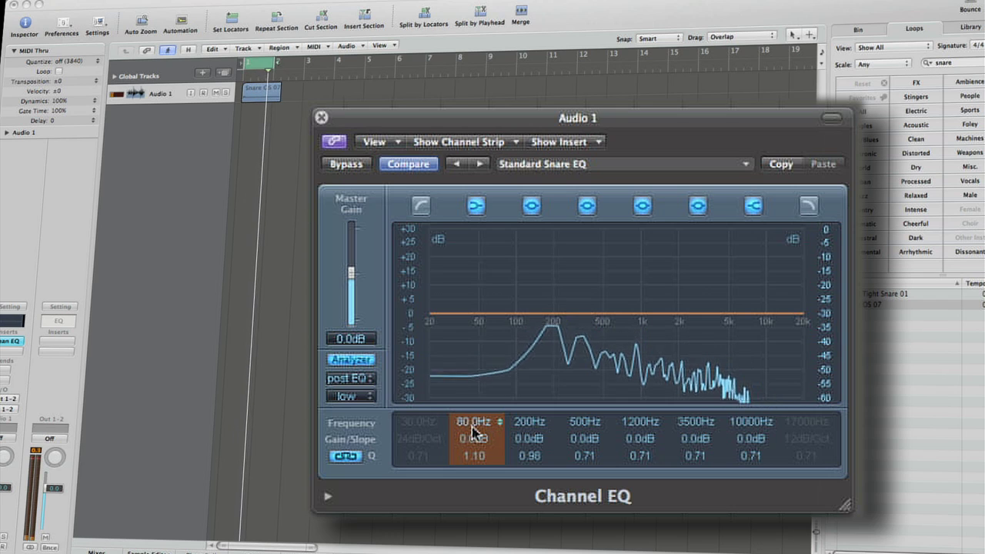
left_click_drag(472, 432, 483, 462)
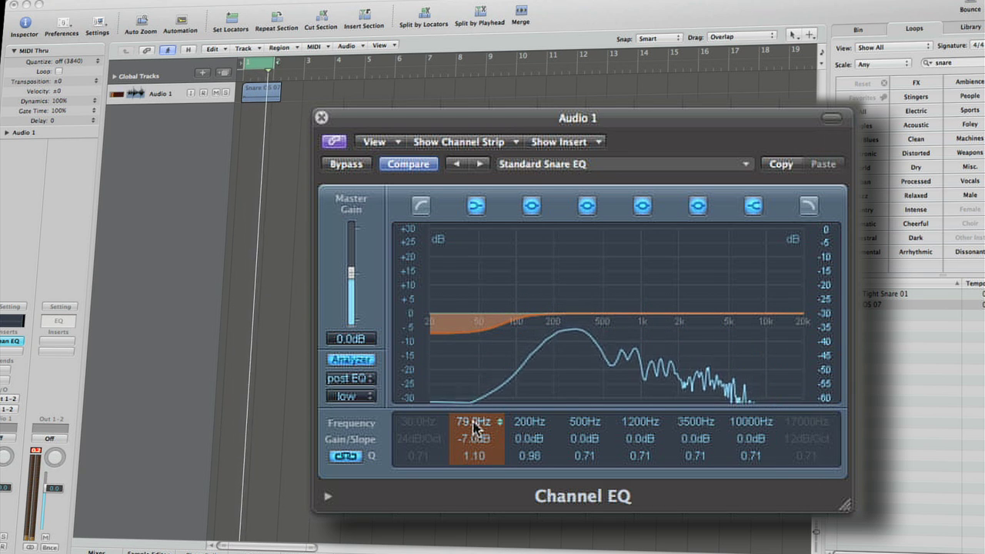
left_click(475, 205)
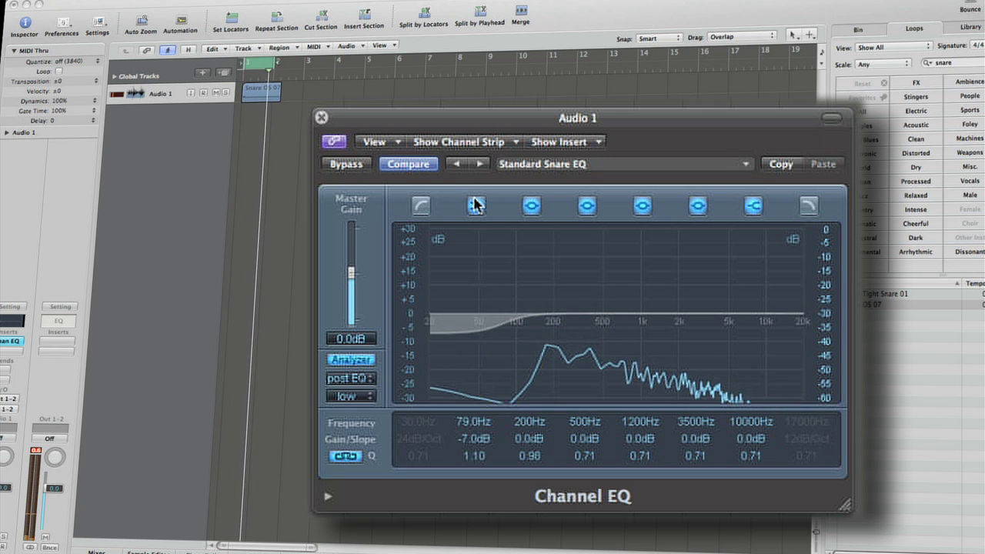
left_click(475, 205)
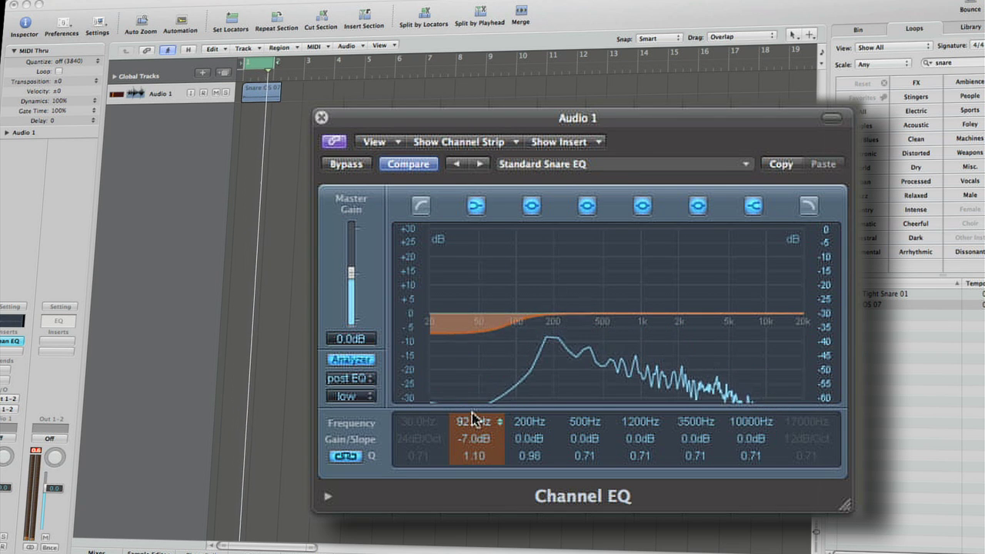
left_click_drag(472, 420, 478, 404)
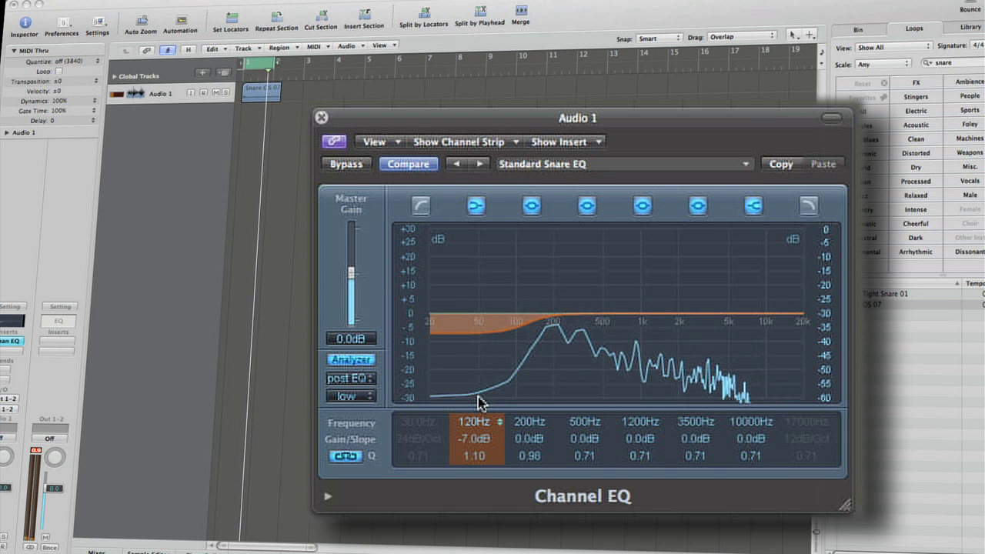
left_click(421, 206)
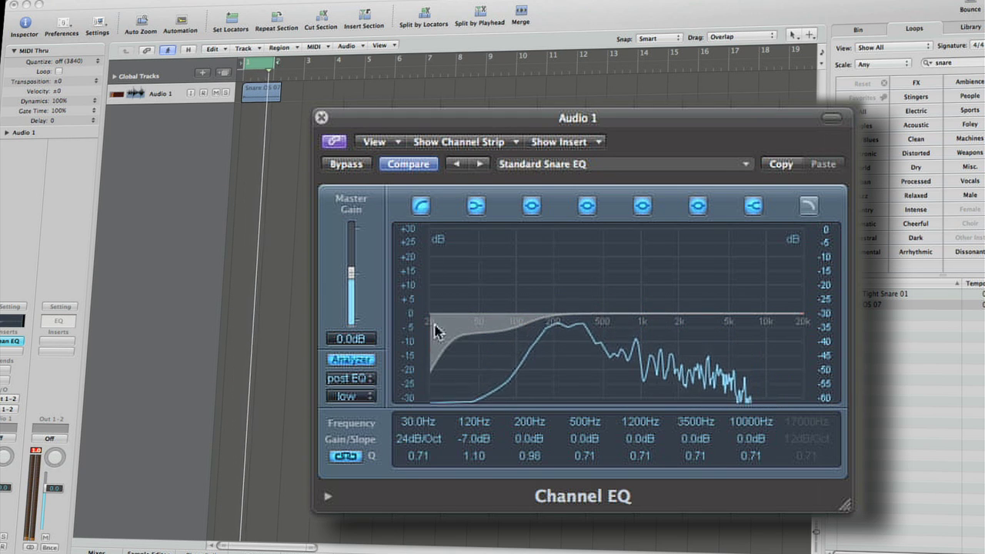
left_click_drag(418, 424, 415, 405)
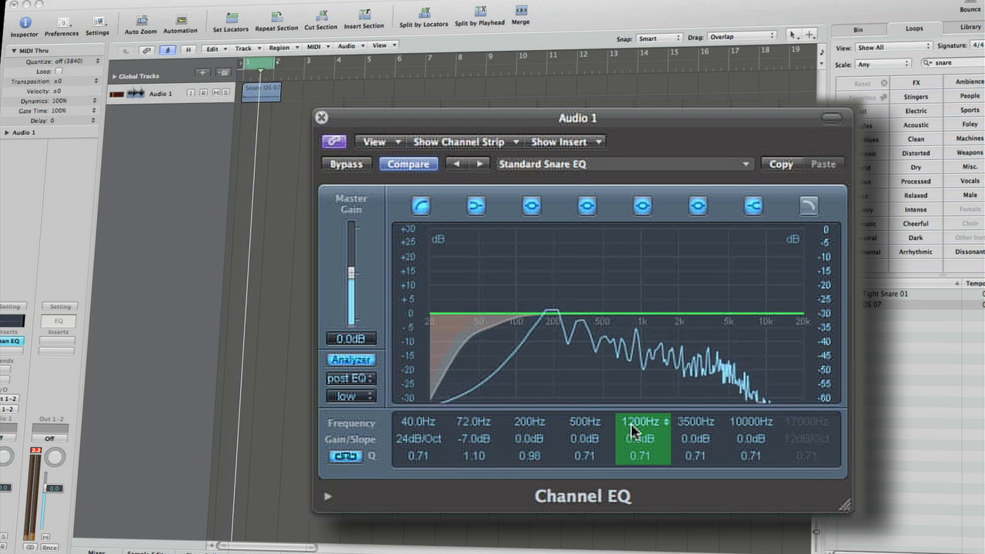
Step: Cut 980Hz and 500Hz by -7.5dB each and add a gentle 10000Hz high-shelf boost
left_click_drag(633, 330, 640, 348)
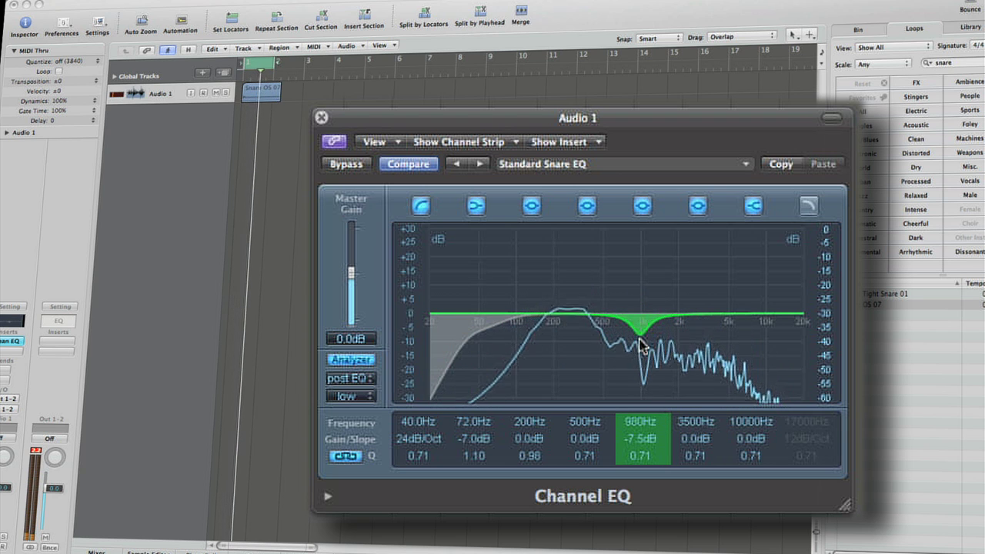
left_click_drag(585, 439, 585, 460)
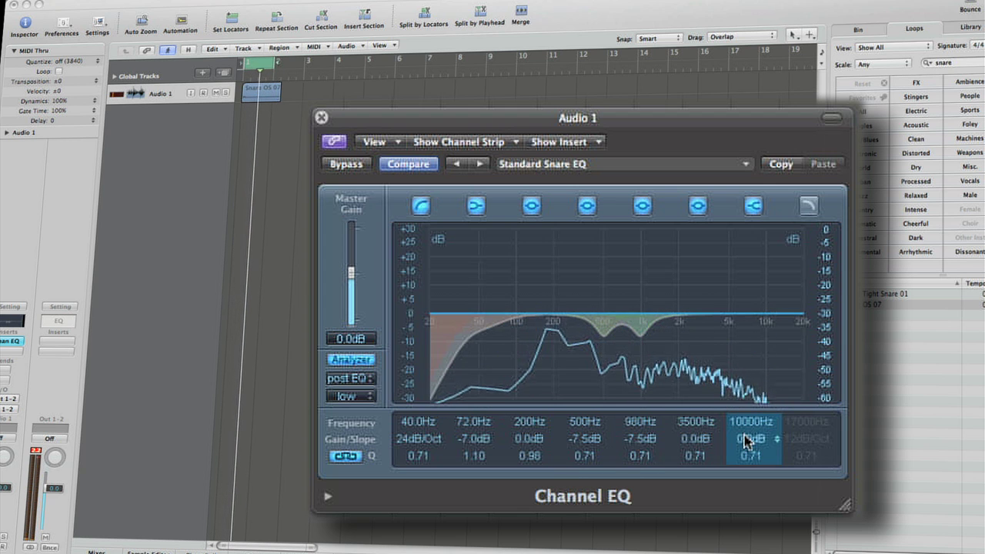
left_click_drag(744, 440, 748, 430)
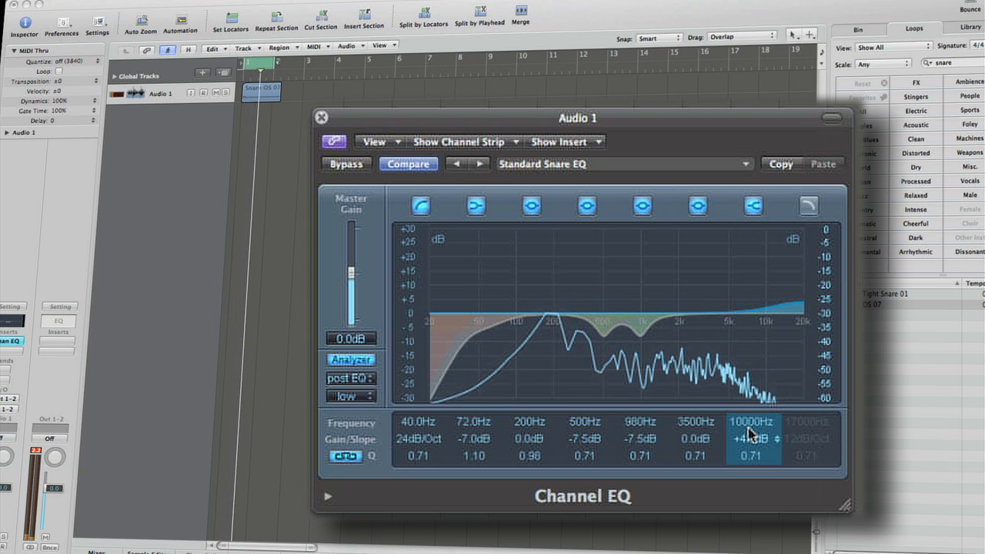